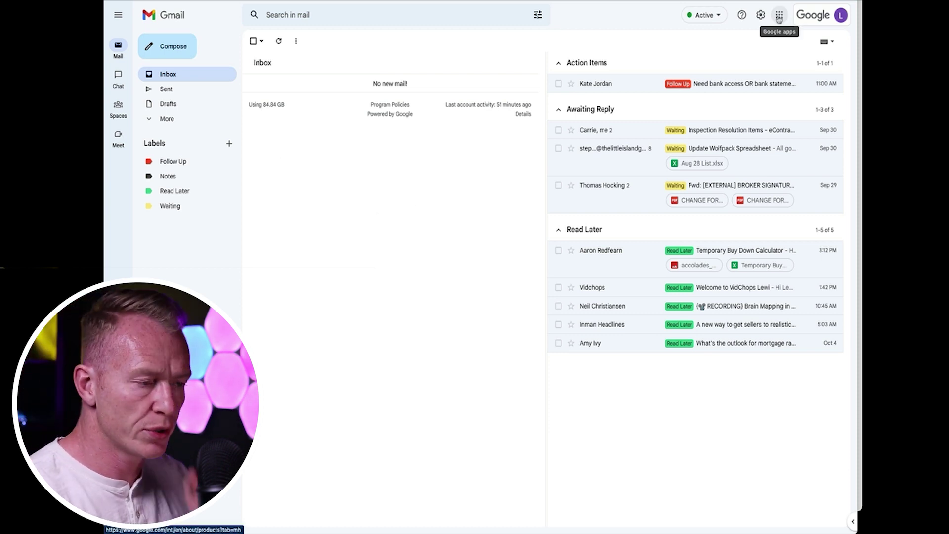
Open Google Contacts from Gmail's Google apps grid.
{"action": "left_click", "coordinate": [779, 16]}
{"action": "scroll", "coordinate": [767, 94], "scroll_direction": "down", "scroll_amount": 1}
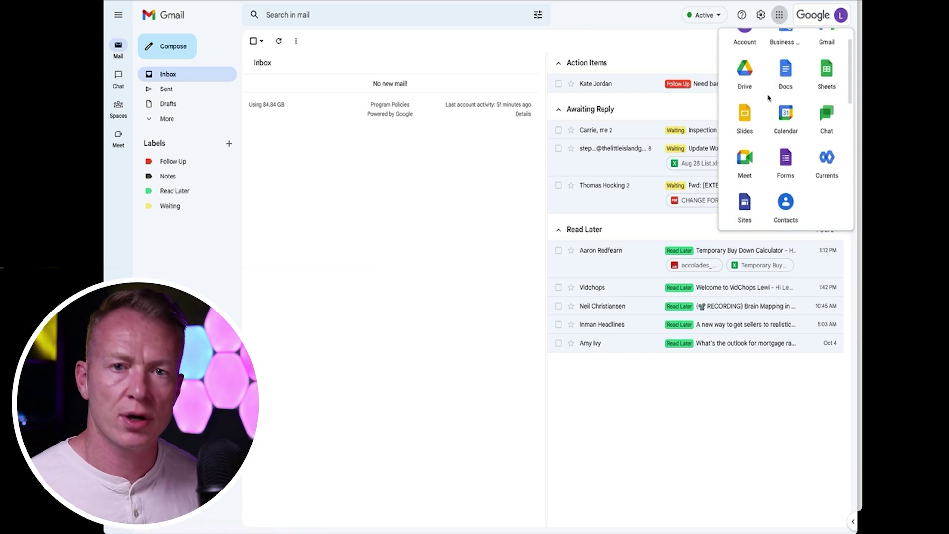
{"action": "scroll", "coordinate": [769, 98], "scroll_direction": "down", "scroll_amount": 3}
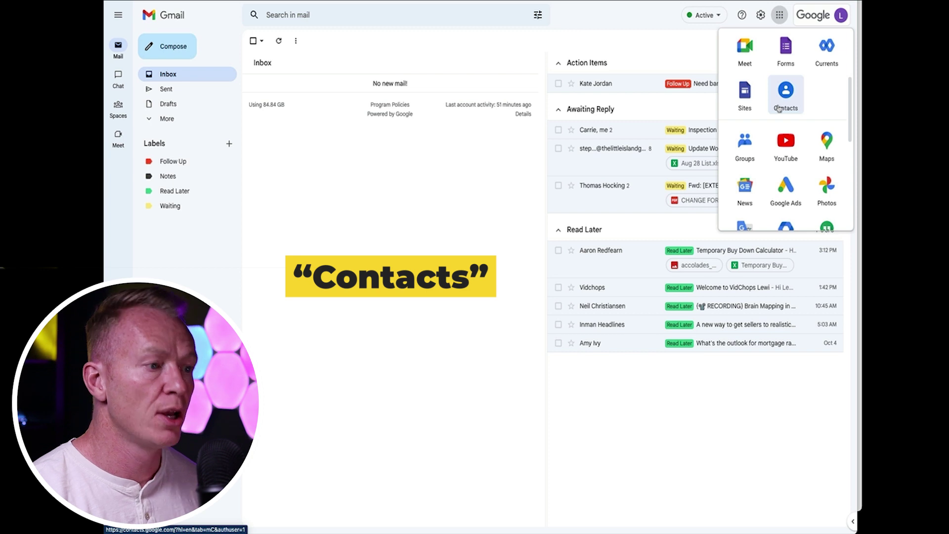
{"action": "scroll", "coordinate": [779, 108], "scroll_direction": "up", "scroll_amount": 3}
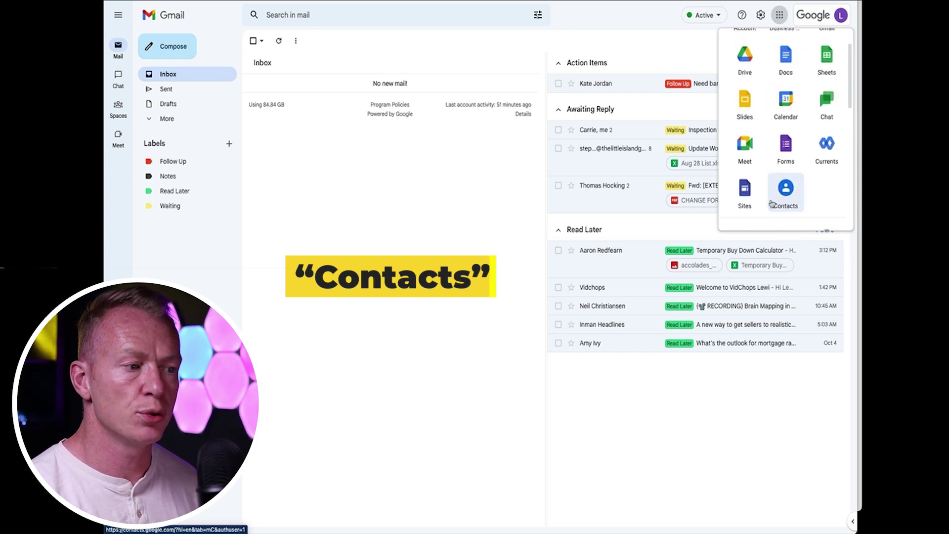
{"action": "left_click", "coordinate": [785, 199]}
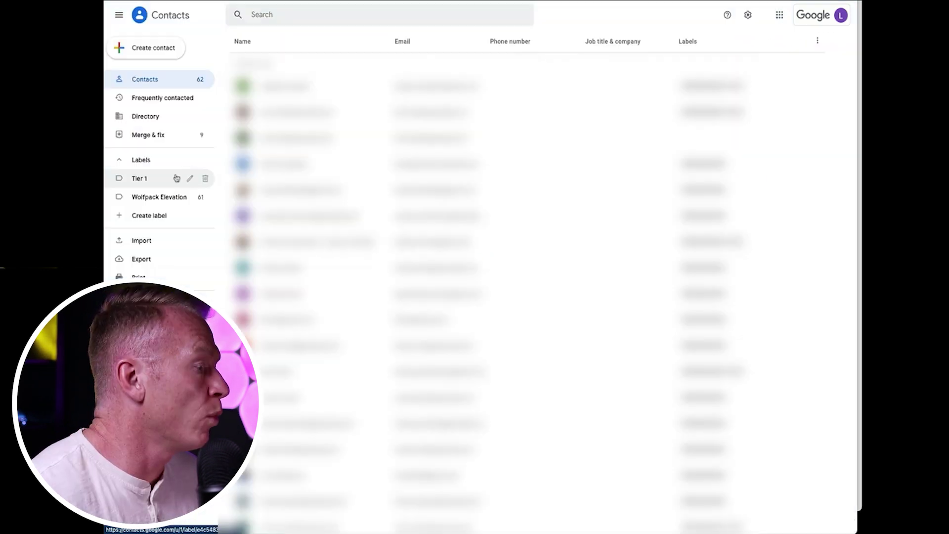
Search for the first deal contact by name, open their page and show their label choices.
{"action": "left_click", "coordinate": [275, 21]}
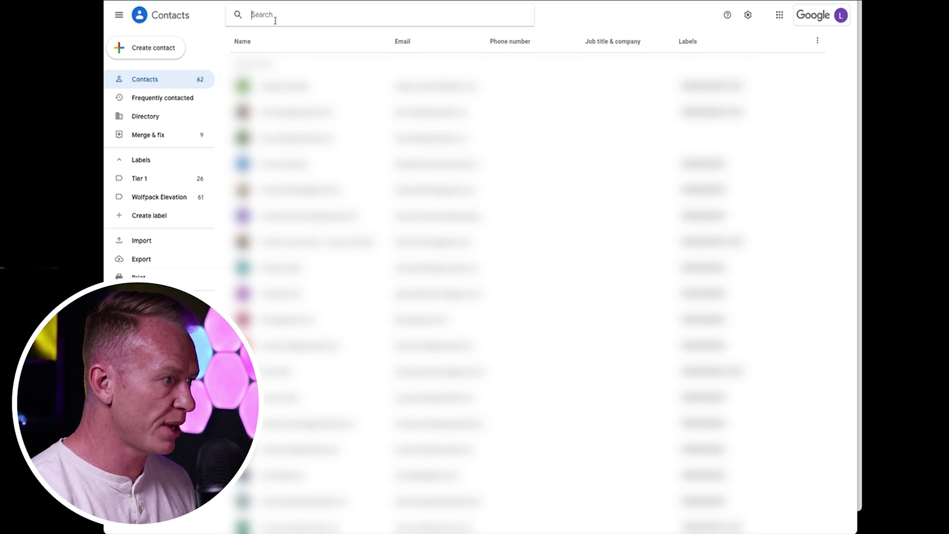
{"action": "type", "text": "lewi"}
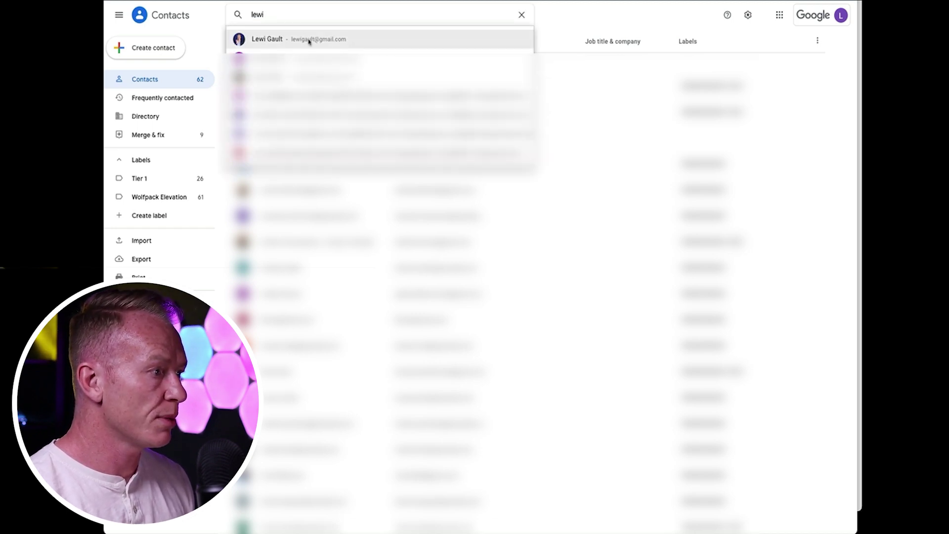
{"action": "left_click", "coordinate": [312, 39]}
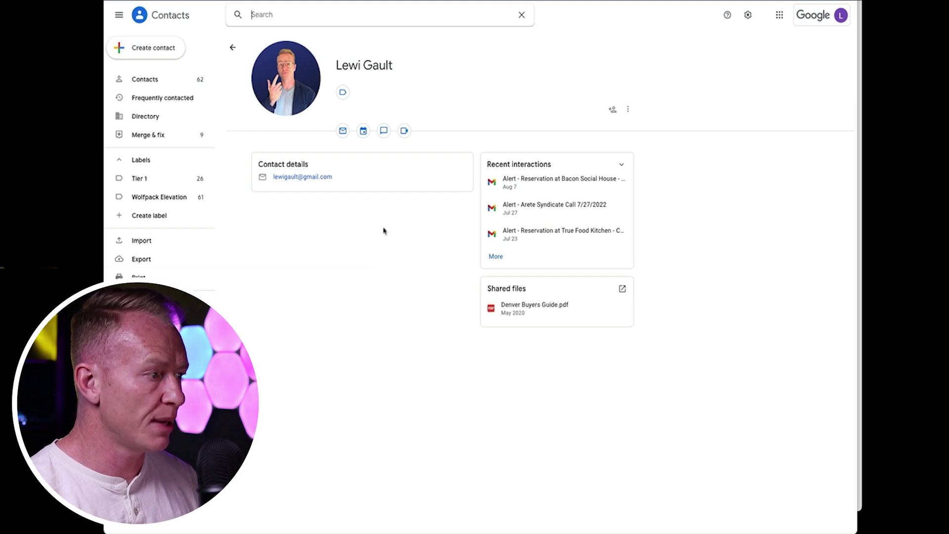
{"action": "left_click", "coordinate": [343, 93]}
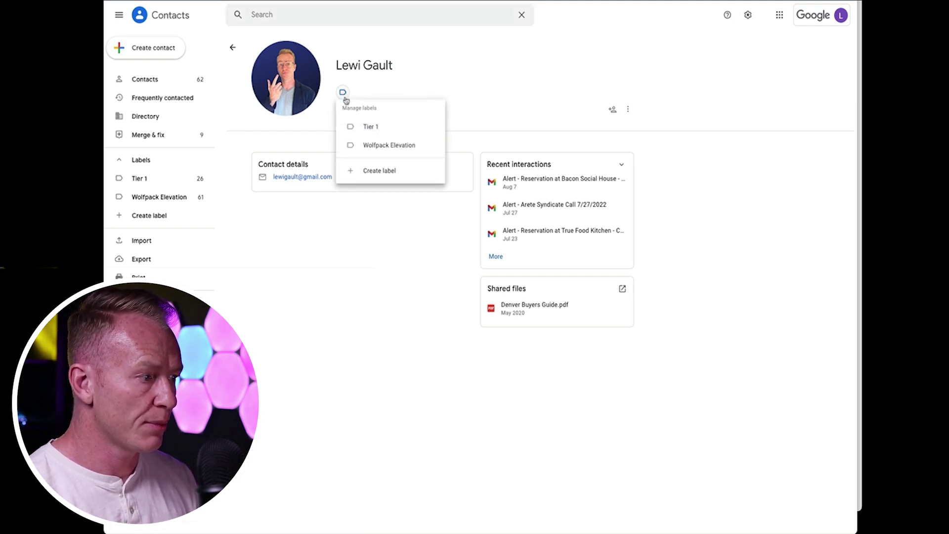
Create a new label named '123 Main St Deal' and apply it to this contact.
{"action": "left_click", "coordinate": [382, 171]}
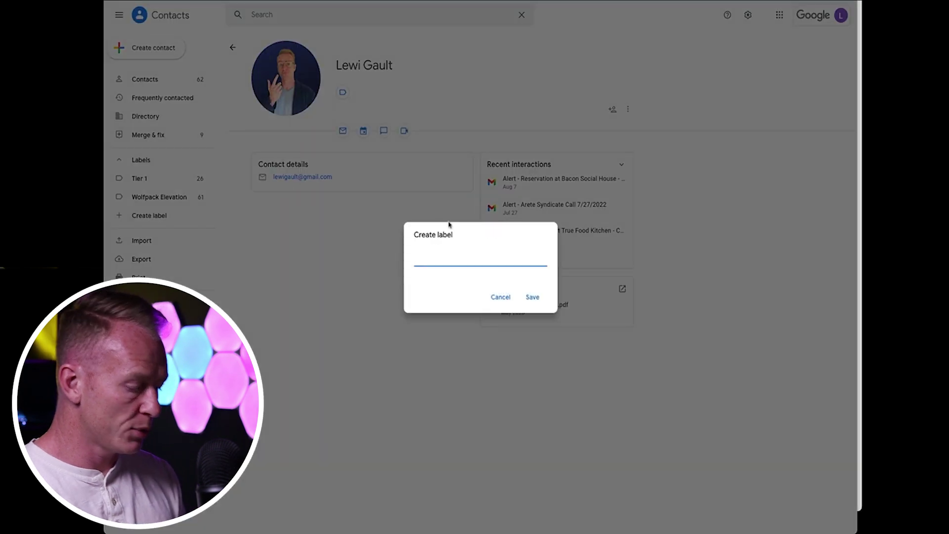
{"action": "type", "text": "12"}
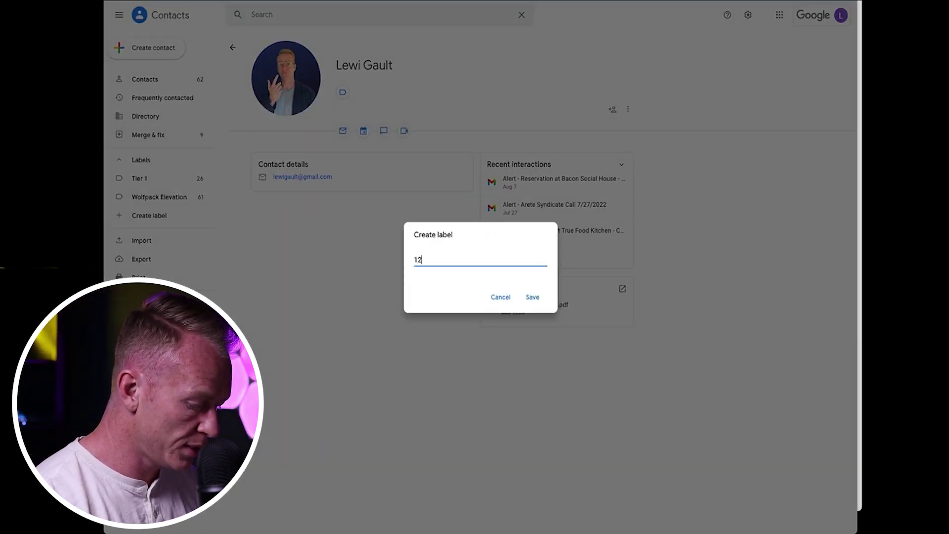
{"action": "type", "text": "3 Mai"}
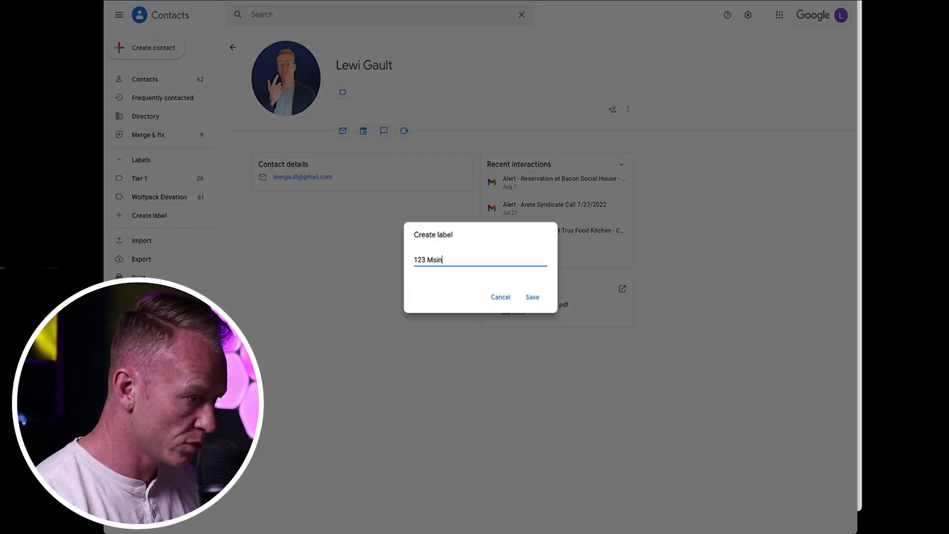
{"action": "key", "text": "BackSpace"}
{"action": "key", "text": "BackSpace"}
{"action": "type", "text": "ain St Deal"}
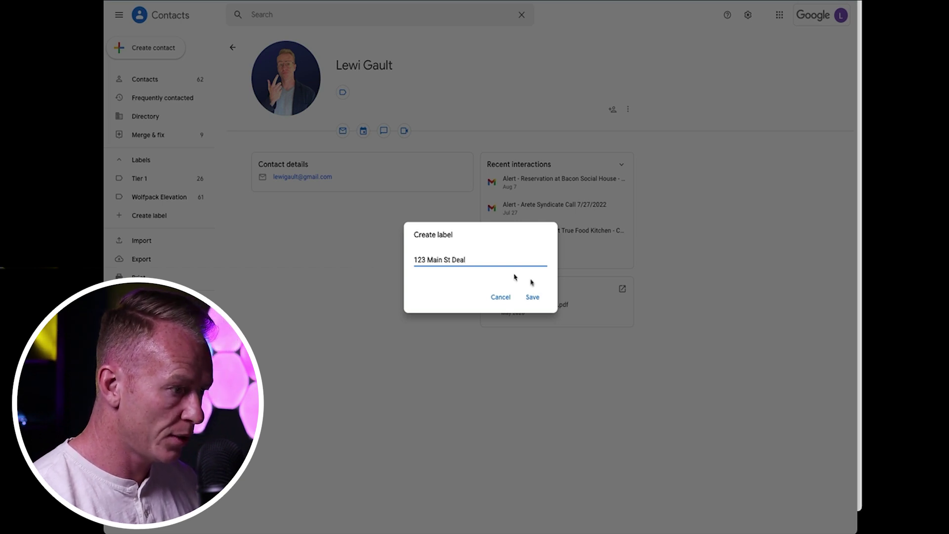
{"action": "left_click", "coordinate": [532, 300]}
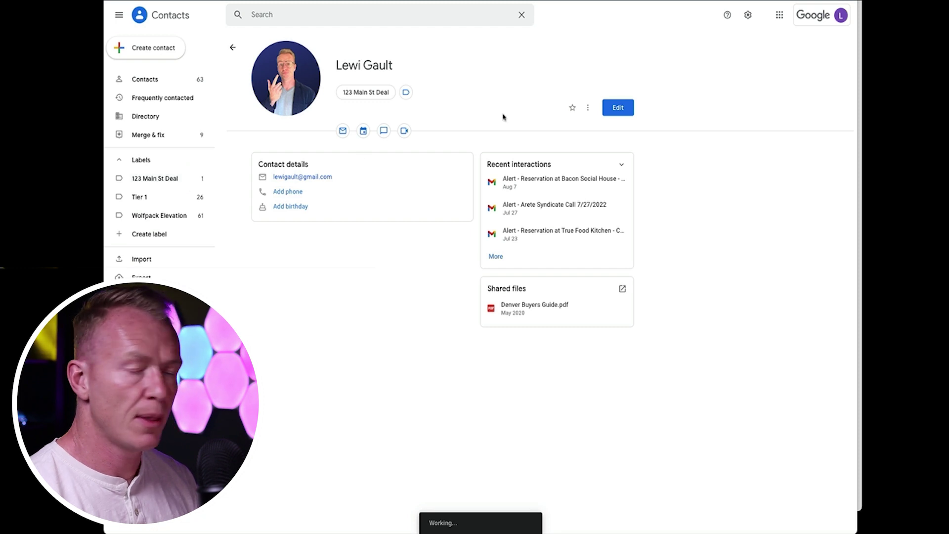
{"action": "left_click", "coordinate": [347, 23]}
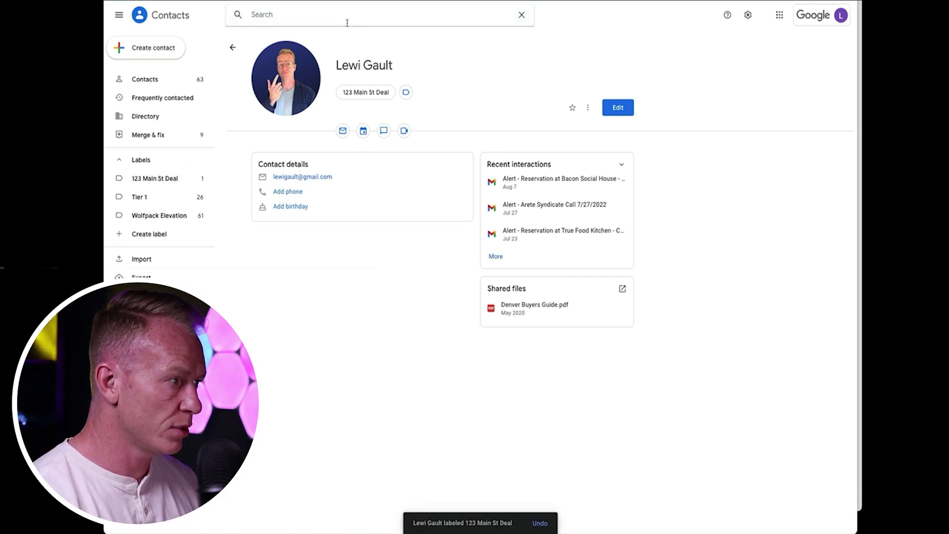
Open the second matching contact and apply the 123 Main St Deal label to them.
{"action": "type", "text": "lewi"}
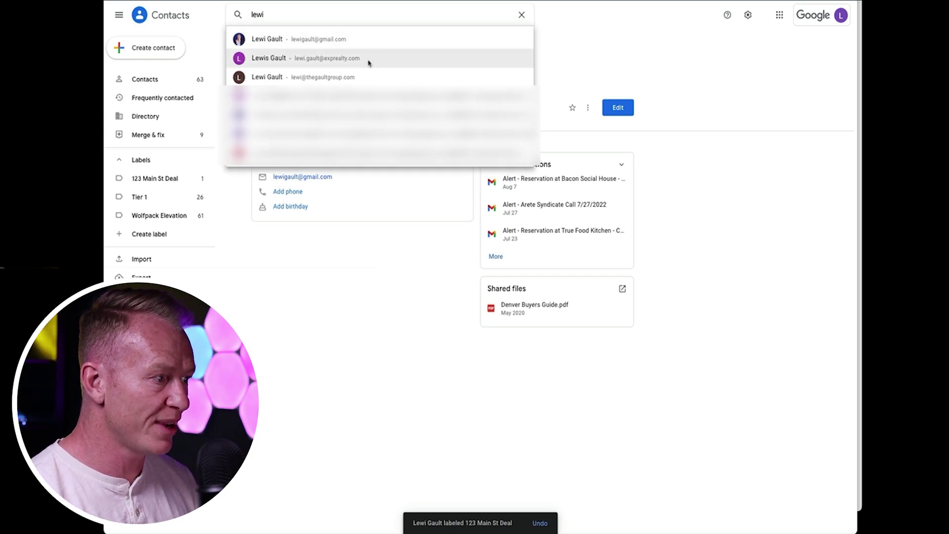
{"action": "left_click", "coordinate": [368, 63]}
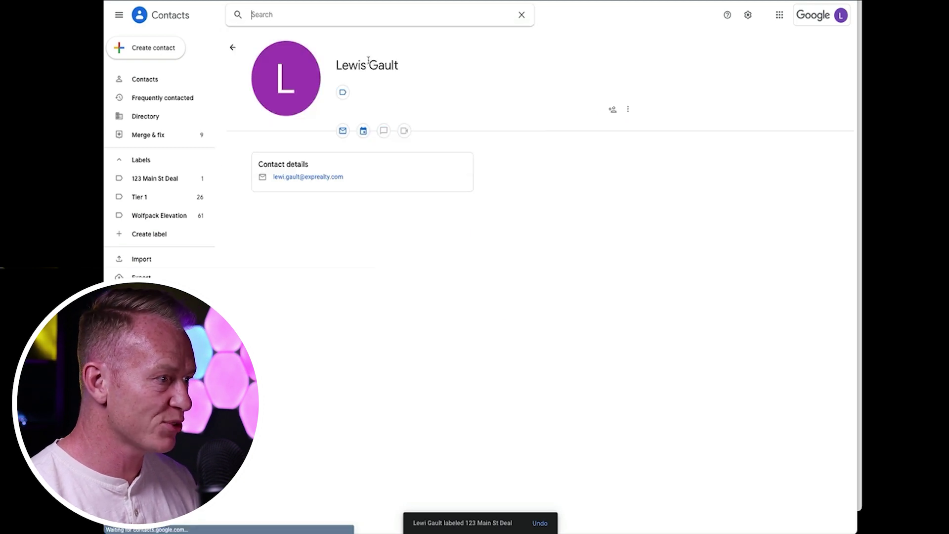
{"action": "left_click", "coordinate": [343, 93]}
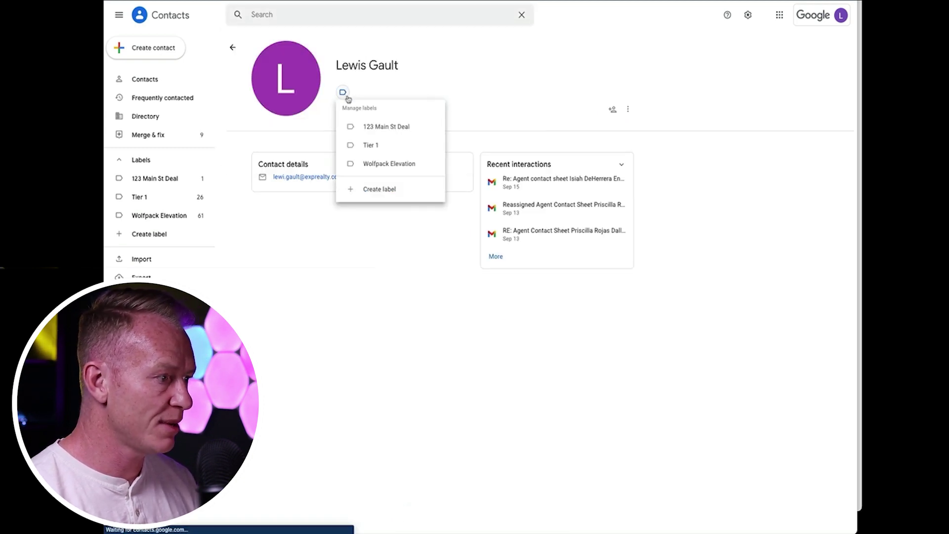
{"action": "left_click", "coordinate": [384, 129]}
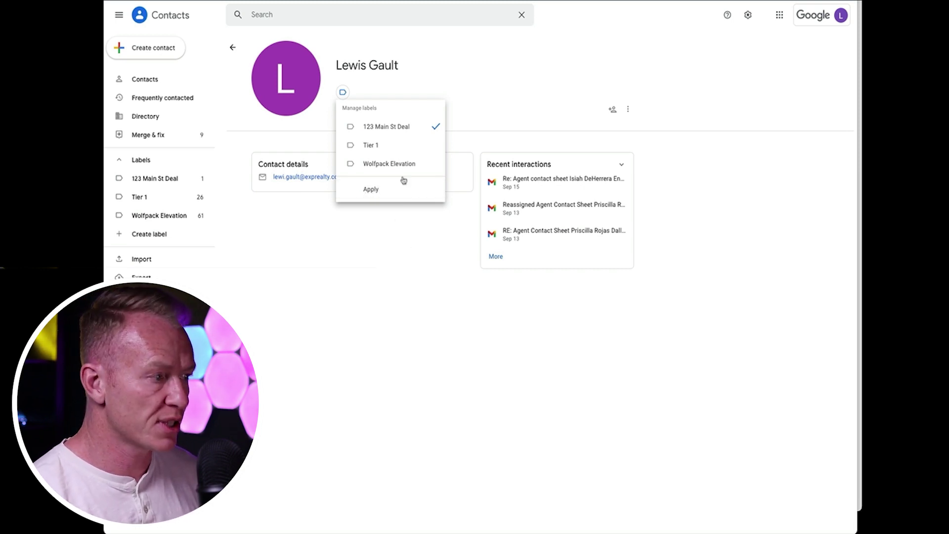
{"action": "left_click", "coordinate": [501, 81]}
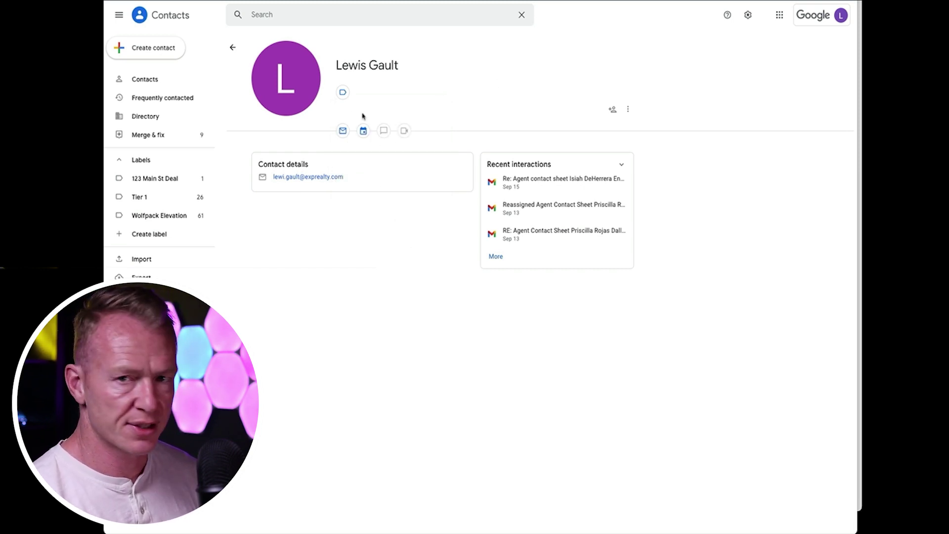
{"action": "left_click", "coordinate": [343, 94]}
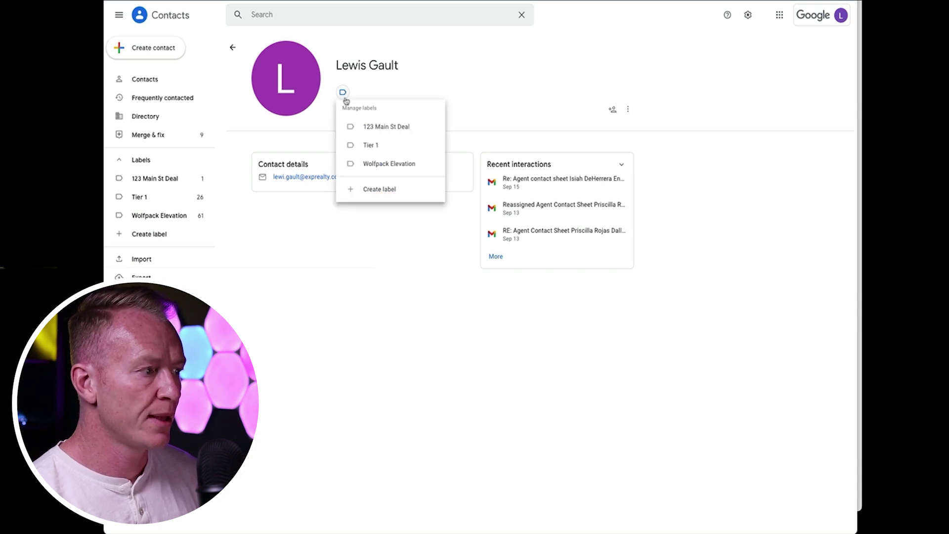
{"action": "left_click", "coordinate": [383, 127]}
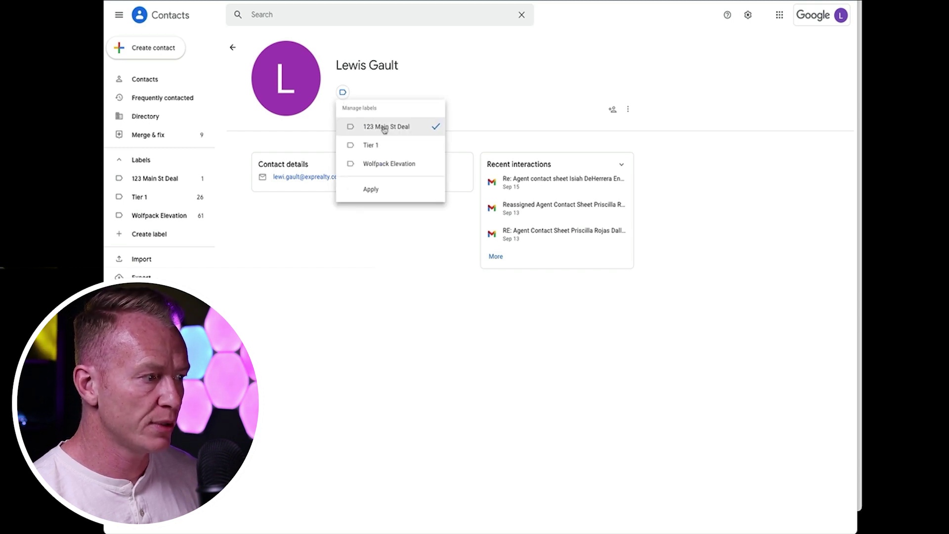
{"action": "left_click", "coordinate": [374, 196]}
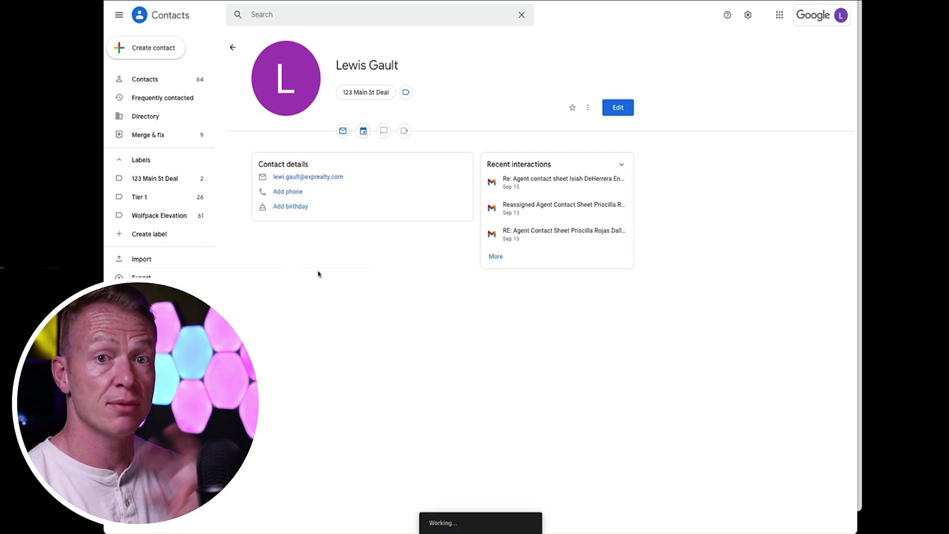
Find the third contact by name, tag them 123 Main St Deal, and view the label's members.
{"action": "left_click", "coordinate": [336, 18]}
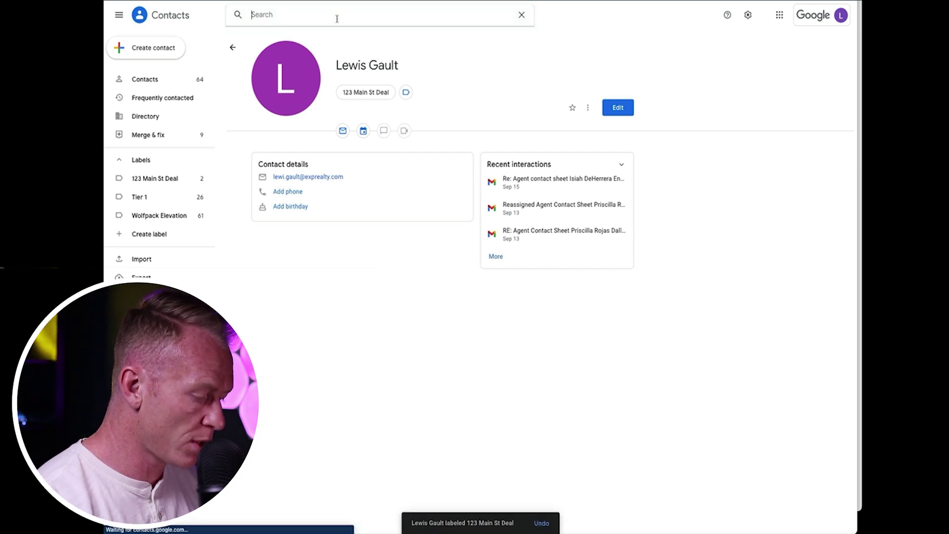
{"action": "type", "text": "lewi"}
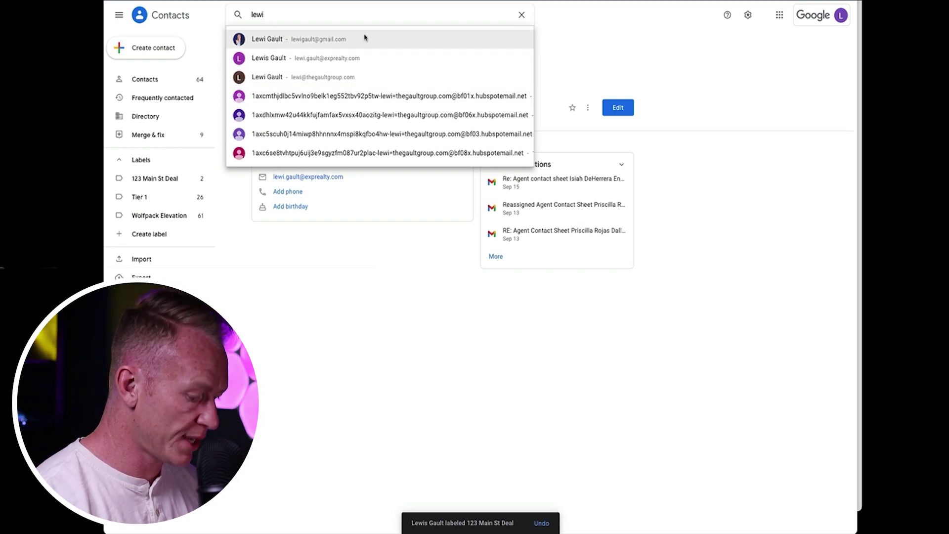
{"action": "key", "text": "BackSpace"}
{"action": "key", "text": "BackSpace"}
{"action": "key", "text": "BackSpace"}
{"action": "key", "text": "BackSpace"}
{"action": "type", "text": "macke"}
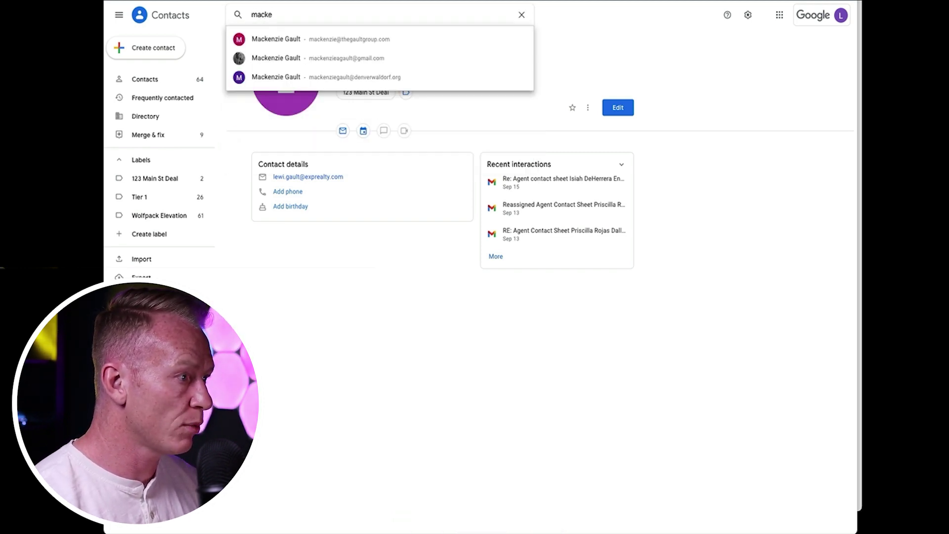
{"action": "left_click", "coordinate": [365, 42]}
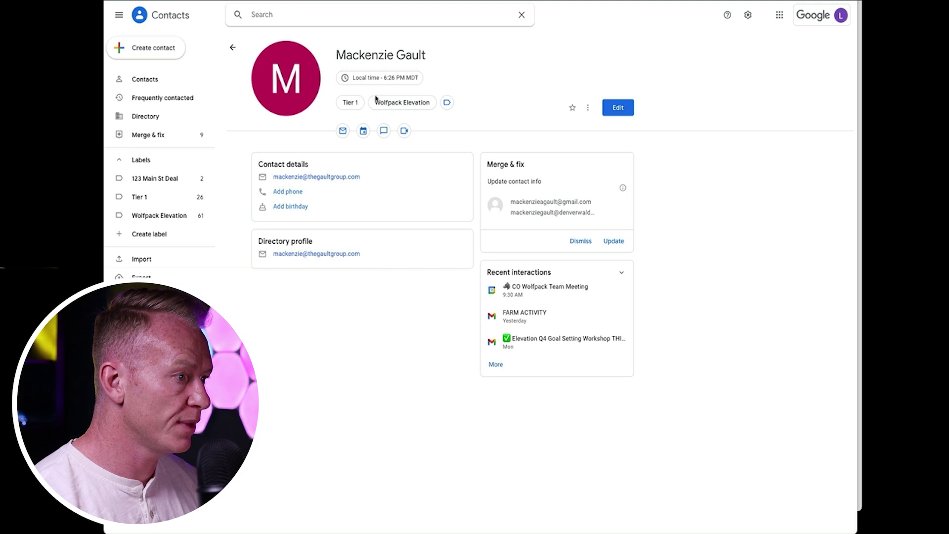
{"action": "left_click", "coordinate": [447, 103]}
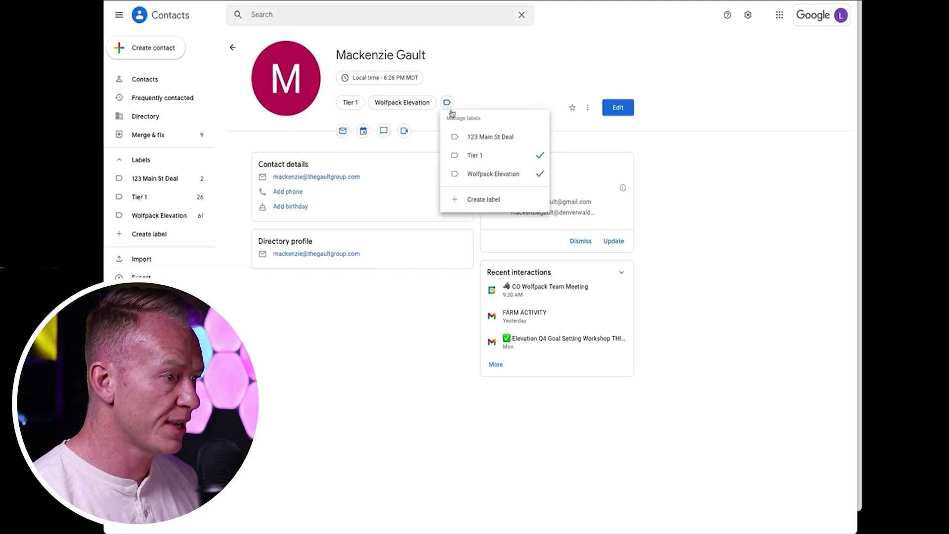
{"action": "left_click", "coordinate": [489, 138]}
{"action": "left_click", "coordinate": [482, 201]}
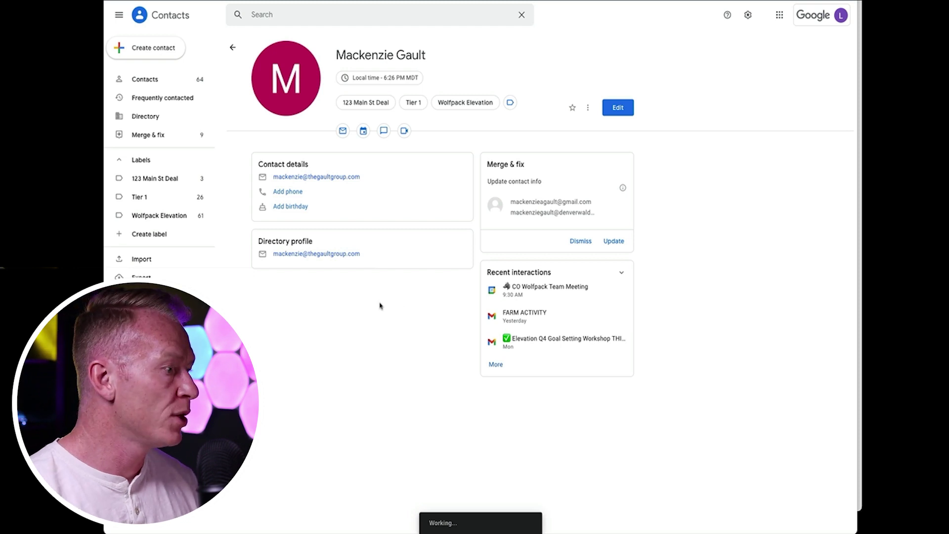
{"action": "left_click", "coordinate": [165, 178]}
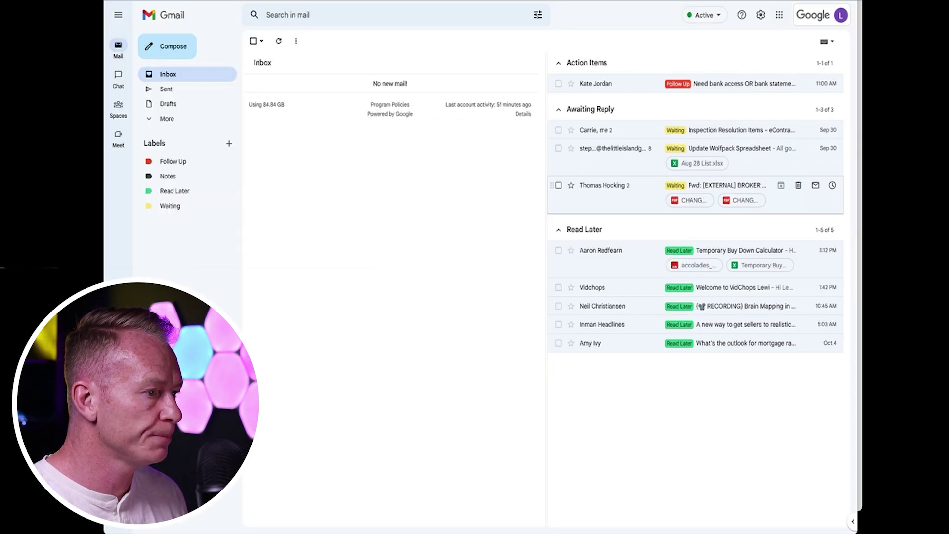
Start a new message addressed to the 123 Main St Deal group.
{"action": "left_click", "coordinate": [179, 54]}
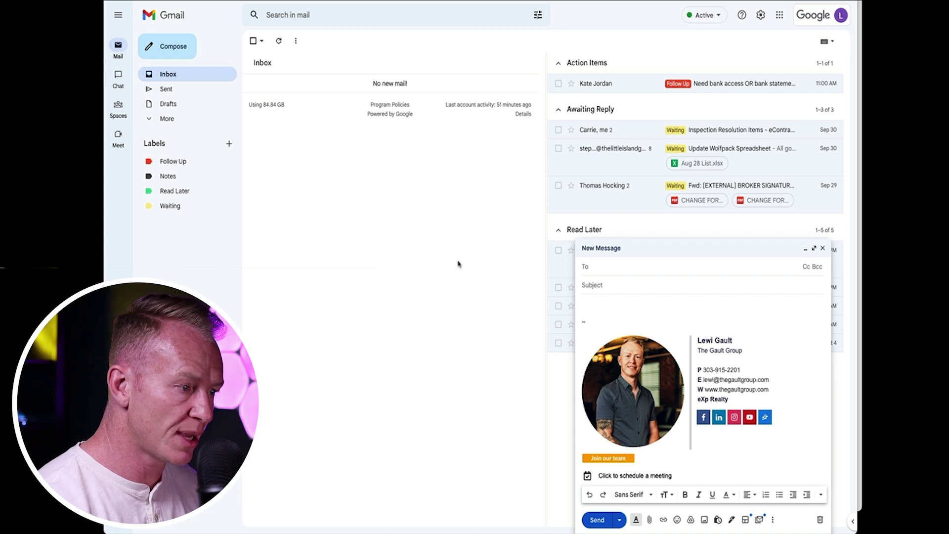
{"action": "type", "text": "123"}
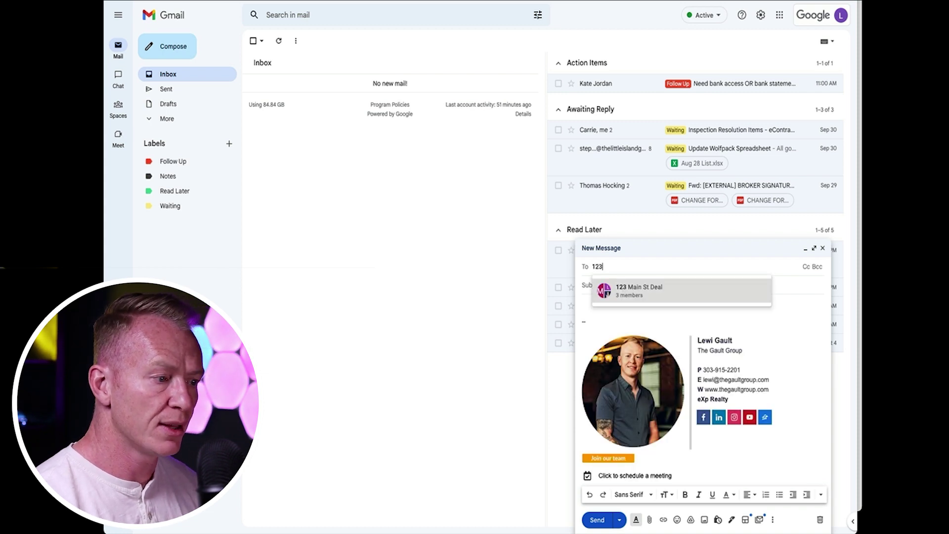
{"action": "left_click", "coordinate": [661, 297]}
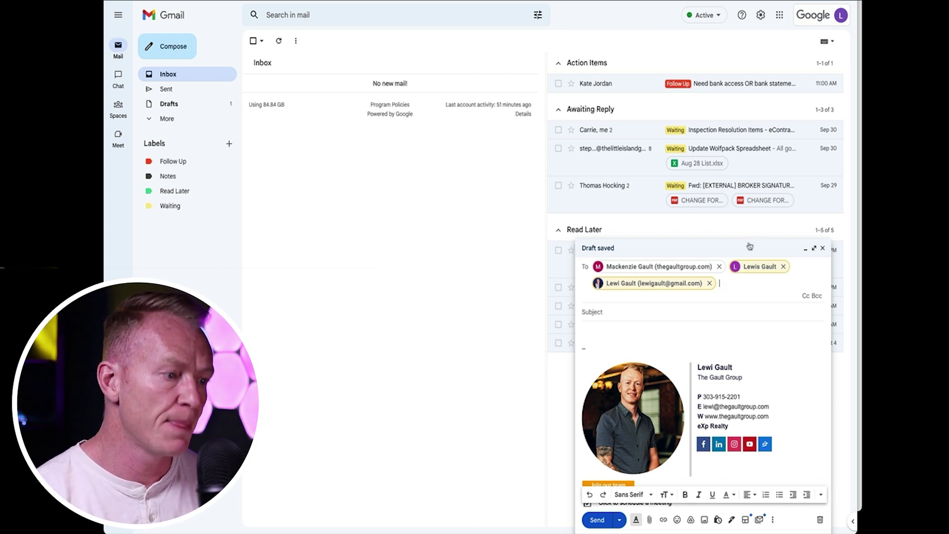
Remove the three group recipients from To and add a Bcc line.
{"action": "mouse_move", "coordinate": [719, 269]}
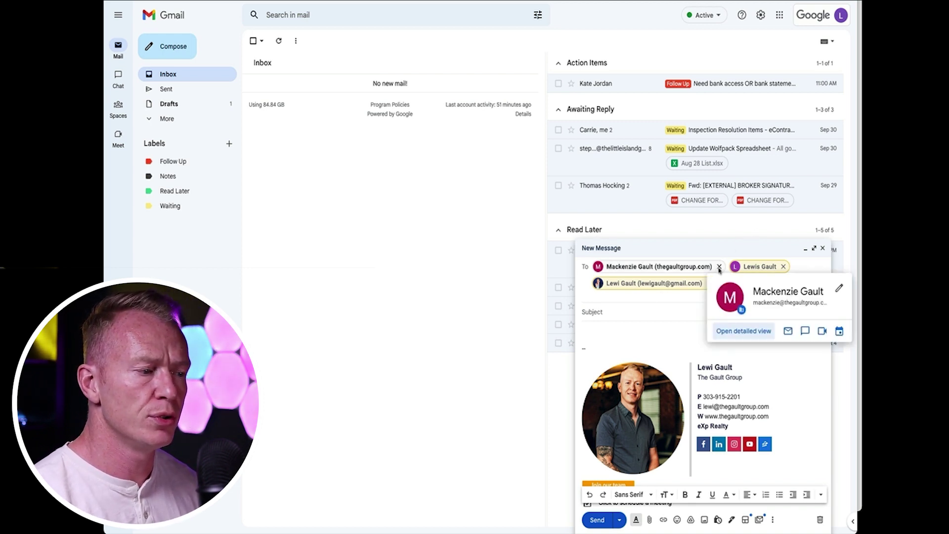
{"action": "left_click", "coordinate": [718, 267]}
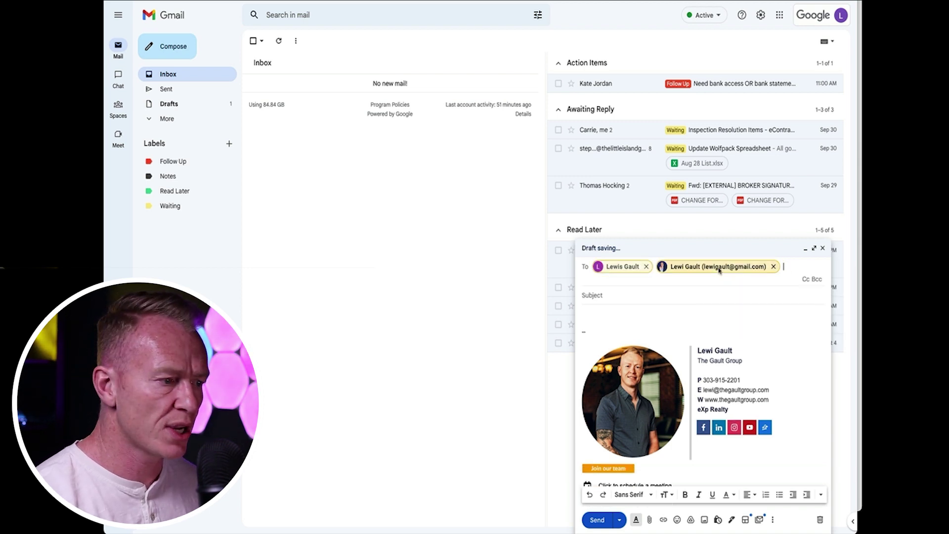
{"action": "left_click", "coordinate": [647, 267]}
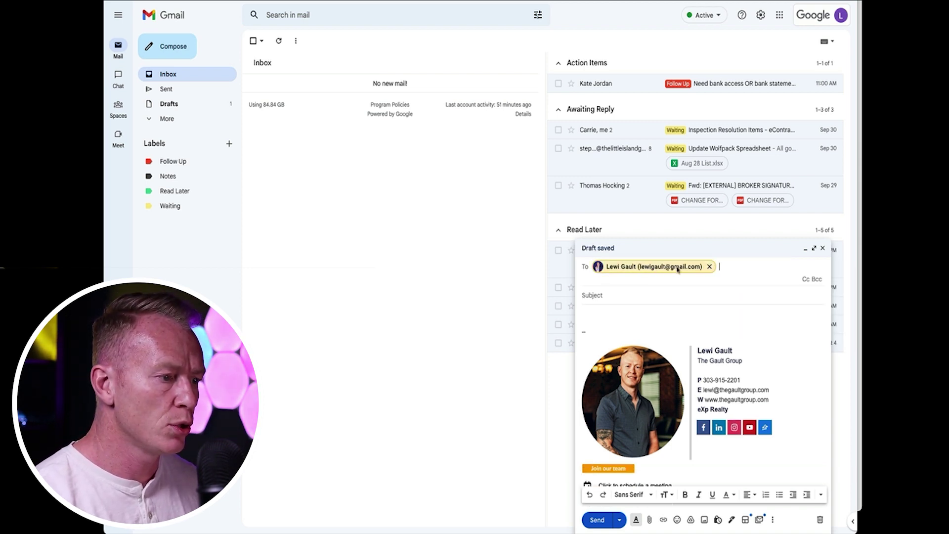
{"action": "left_click", "coordinate": [709, 267]}
{"action": "left_click", "coordinate": [818, 278]}
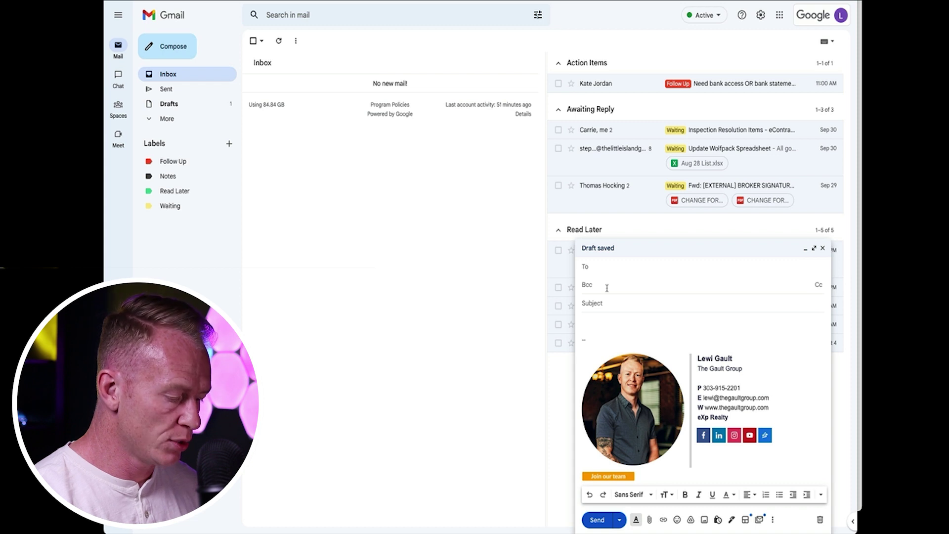
Put the 123 Main St Deal group into the Bcc field, then move to the Subject line.
{"action": "type", "text": "gau"}
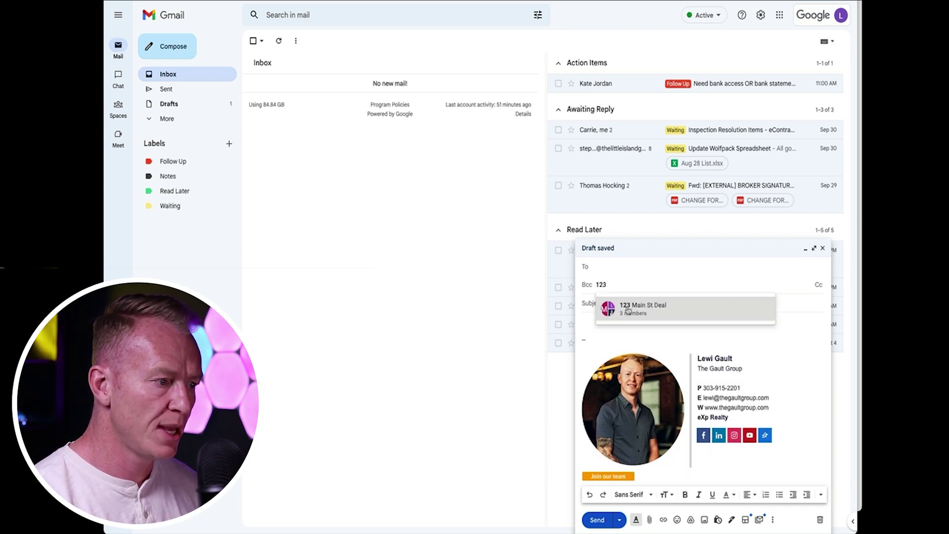
{"action": "left_click", "coordinate": [635, 312]}
{"action": "mouse_move", "coordinate": [640, 303]}
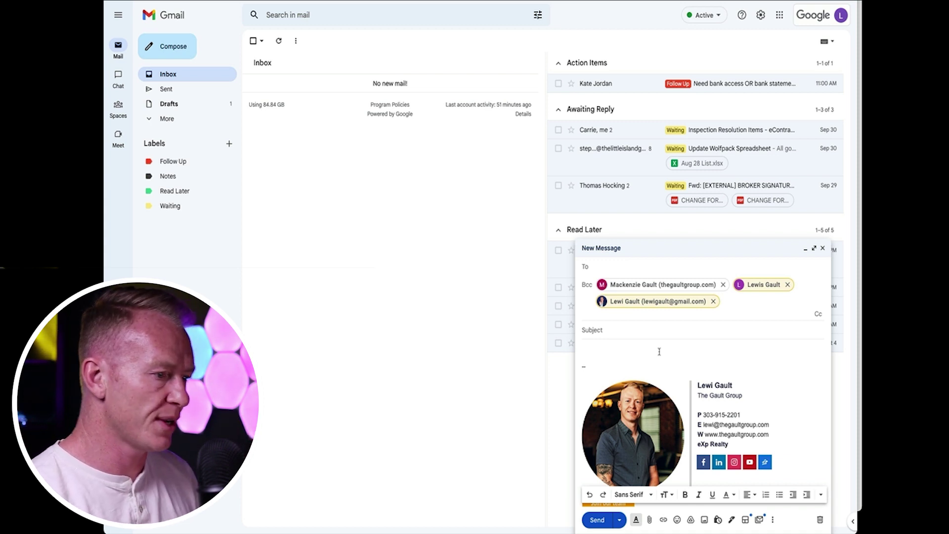
{"action": "left_click", "coordinate": [635, 330]}
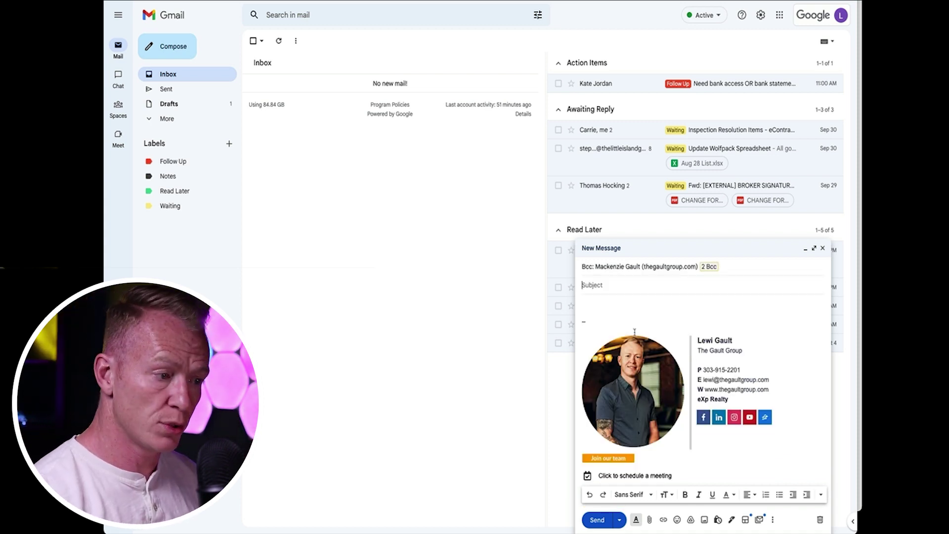
{"action": "left_click", "coordinate": [729, 267]}
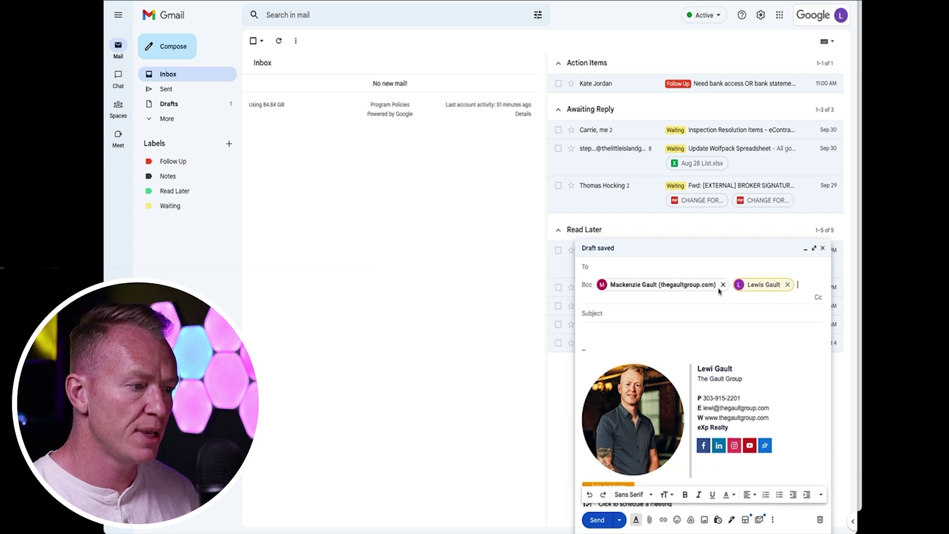
Remove all recipients from the Bcc field.
{"action": "key", "text": "ctrl+v"}
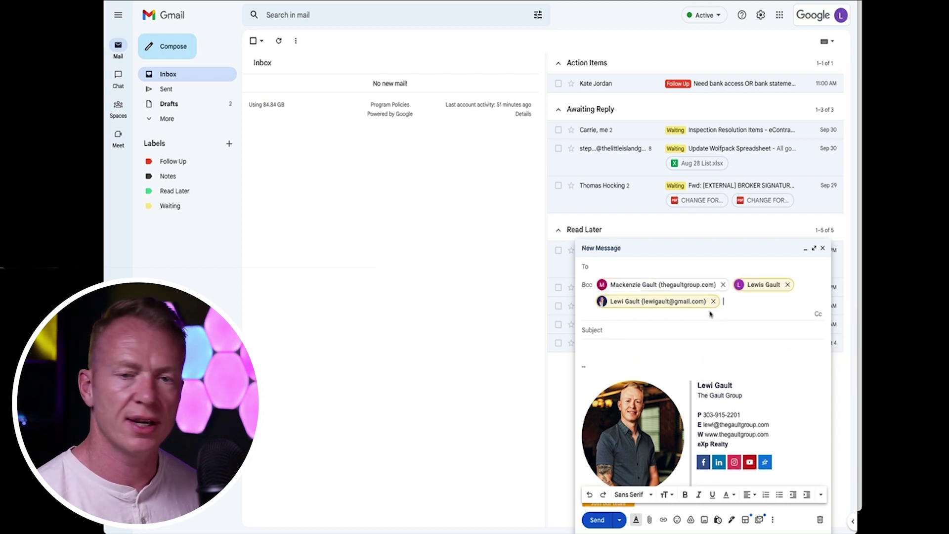
{"action": "left_click", "coordinate": [713, 301]}
{"action": "left_click", "coordinate": [723, 284]}
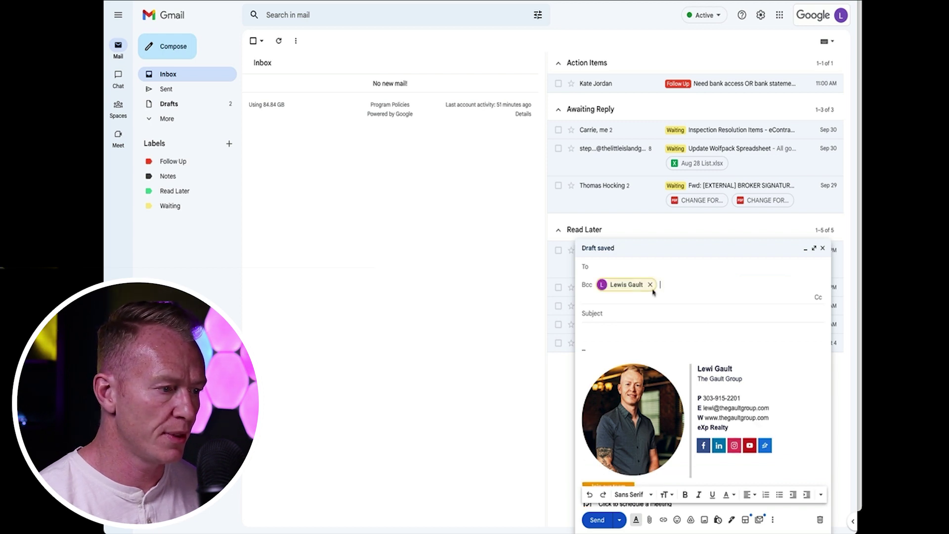
{"action": "left_click", "coordinate": [649, 284]}
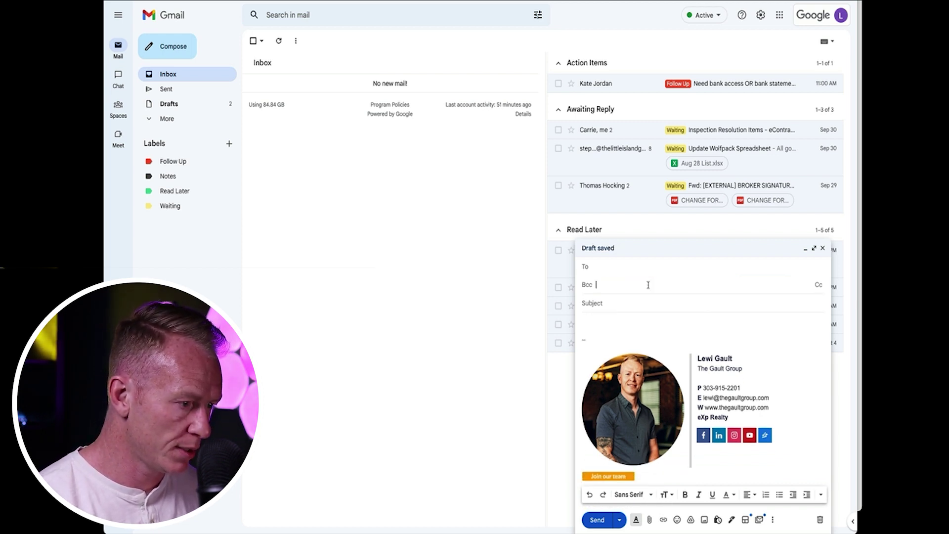
Refill Bcc with a contact group from the 'fam' suggestion and close the draft.
{"action": "type", "text": "eleva"}
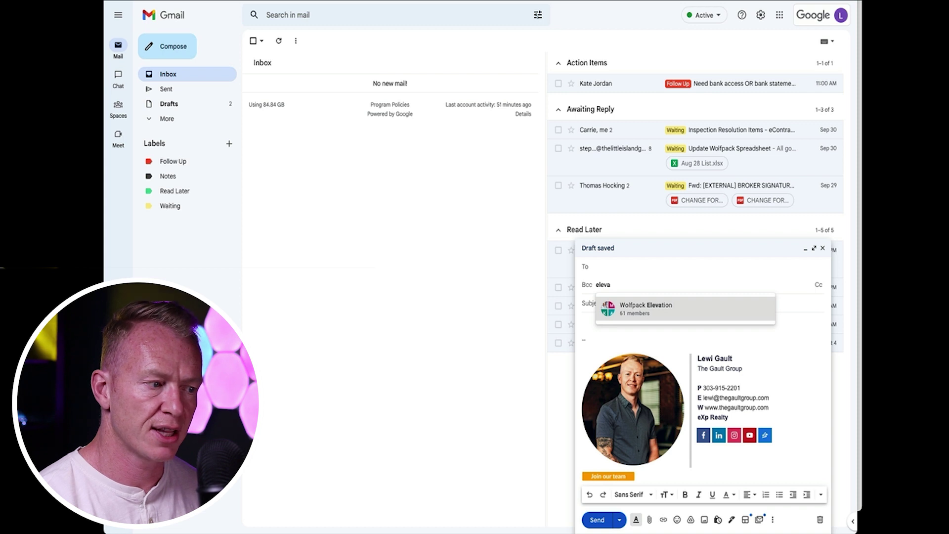
{"action": "key", "text": "BackSpace"}
{"action": "key", "text": "BackSpace"}
{"action": "key", "text": "BackSpace"}
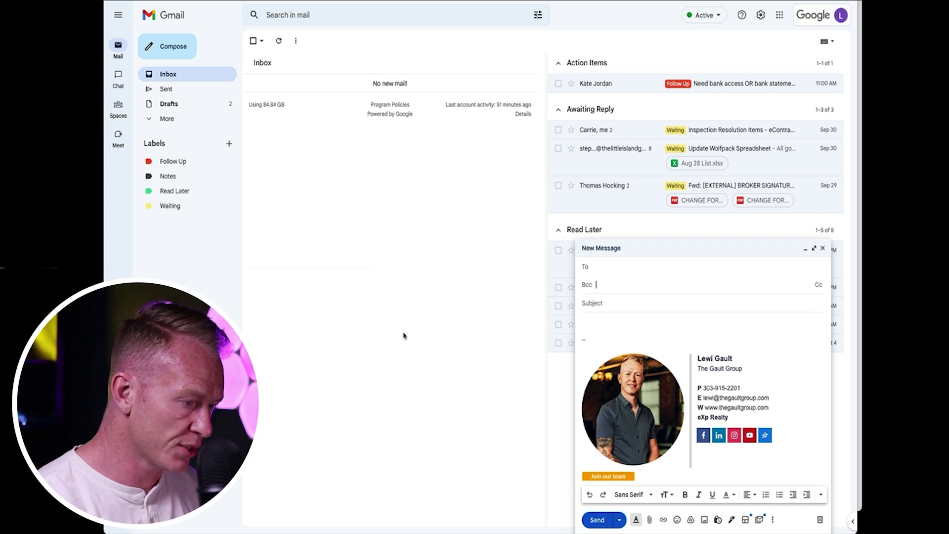
{"action": "type", "text": "fam"}
{"action": "key", "text": "Return"}
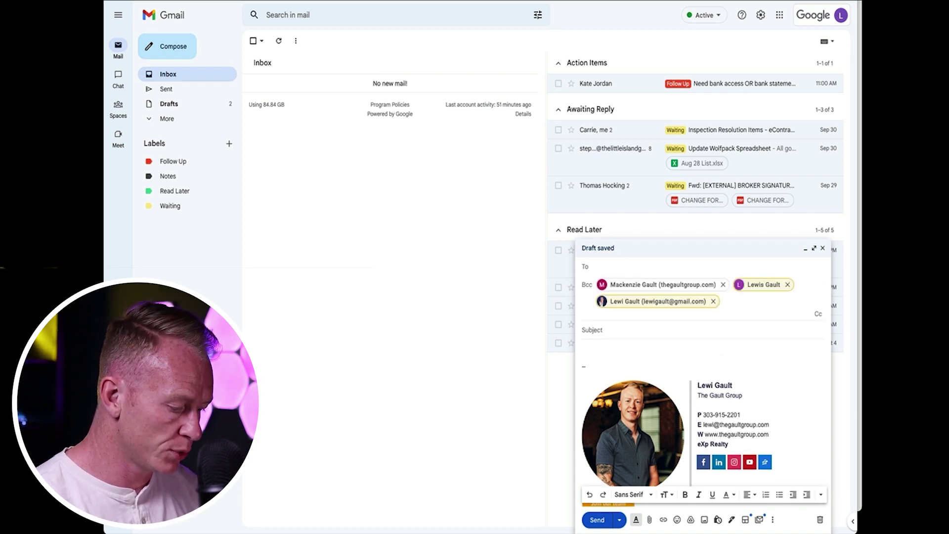
{"action": "type", "text": "ele"}
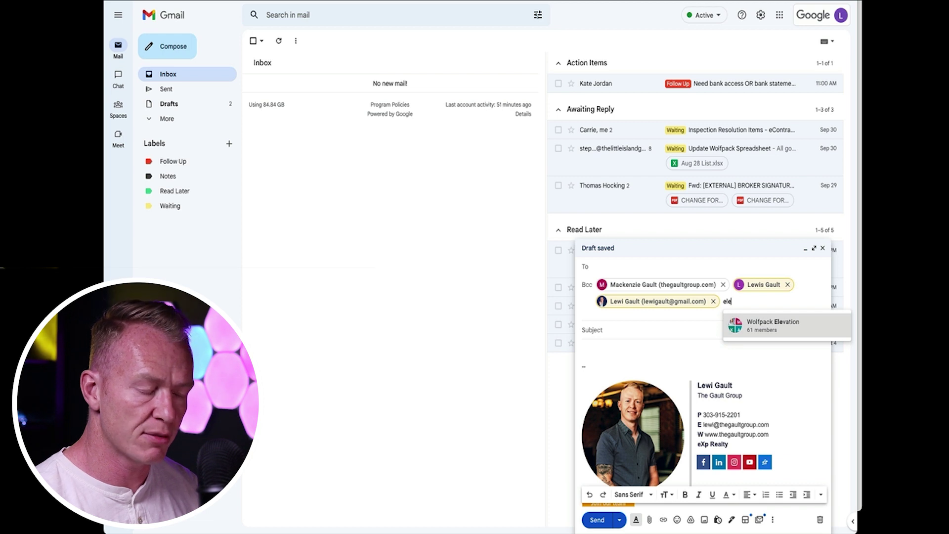
{"action": "left_click", "coordinate": [371, 314]}
{"action": "left_click", "coordinate": [823, 248]}
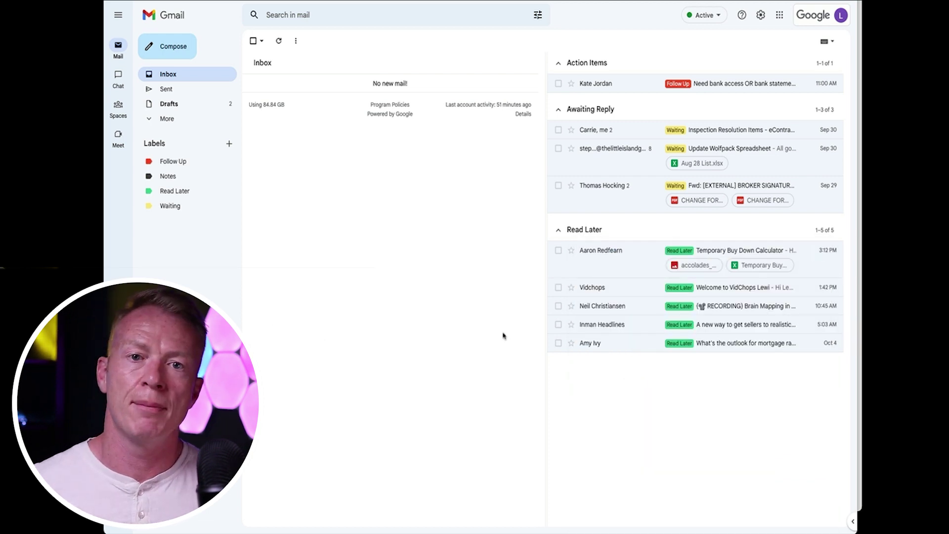